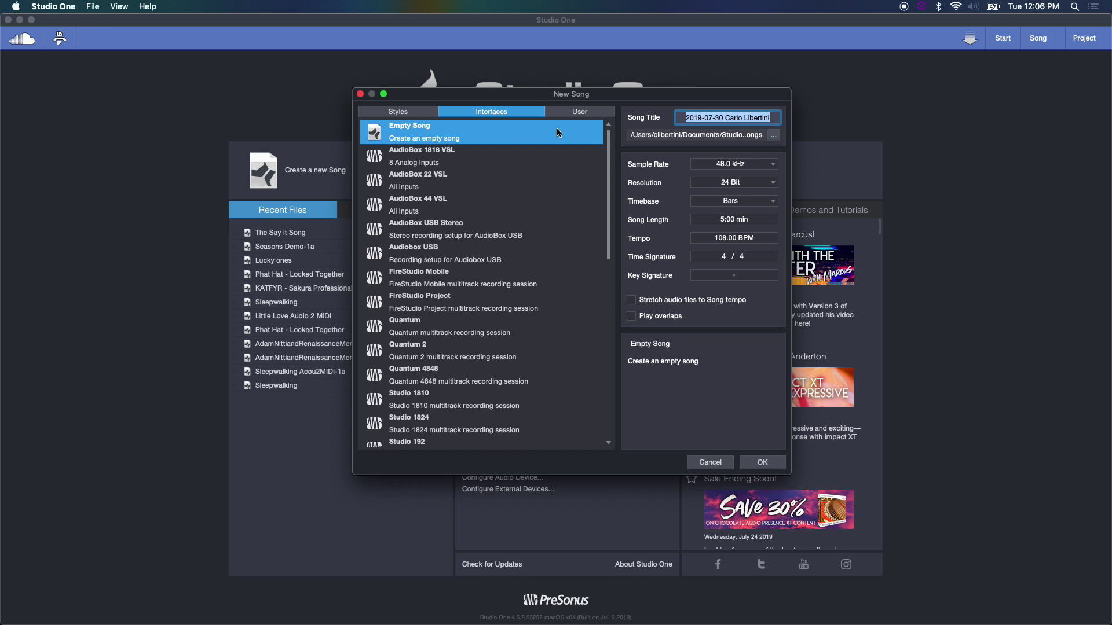
- Title the new song 'VO', keep the 48.0 kHz sample rate, and create it
{"action": "type", "text": "VO"}
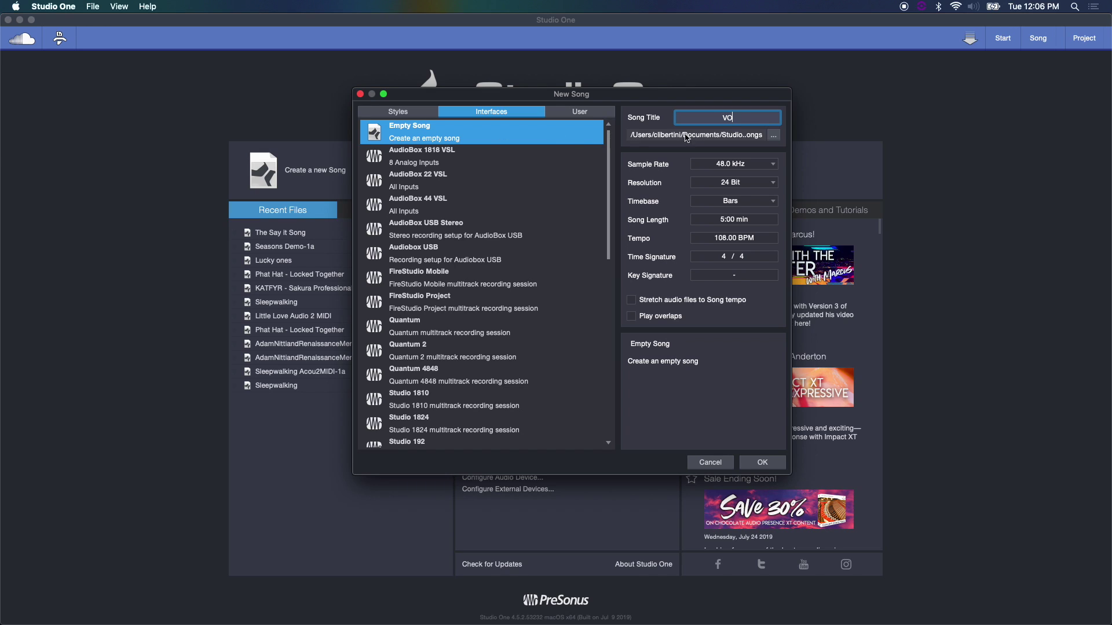
{"action": "left_click", "coordinate": [745, 167]}
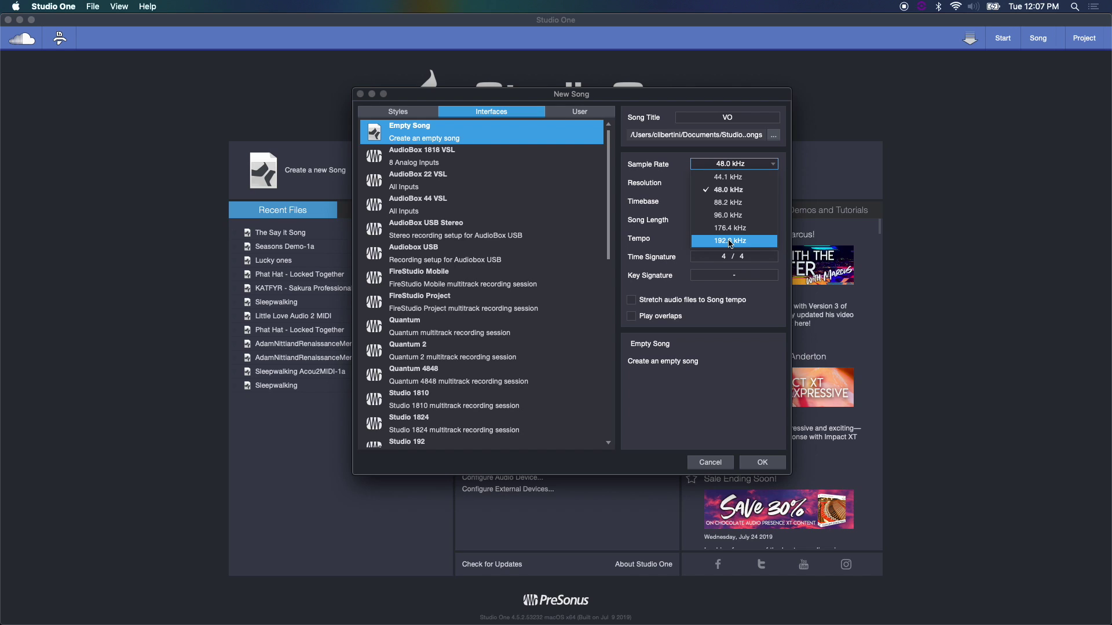
{"action": "left_click", "coordinate": [730, 190]}
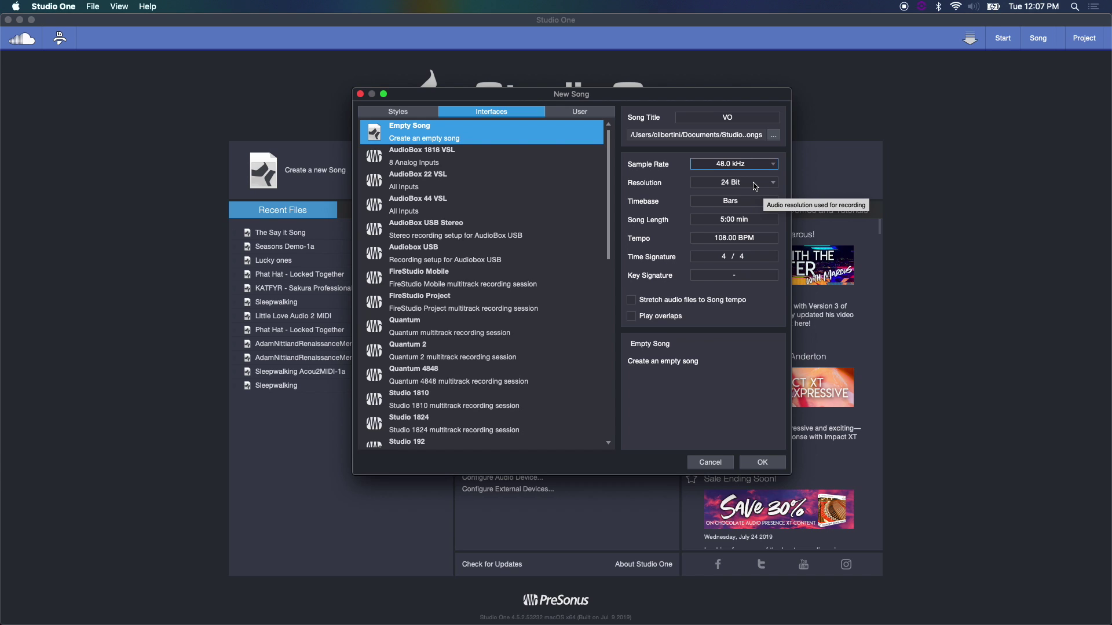
{"action": "left_click", "coordinate": [763, 462]}
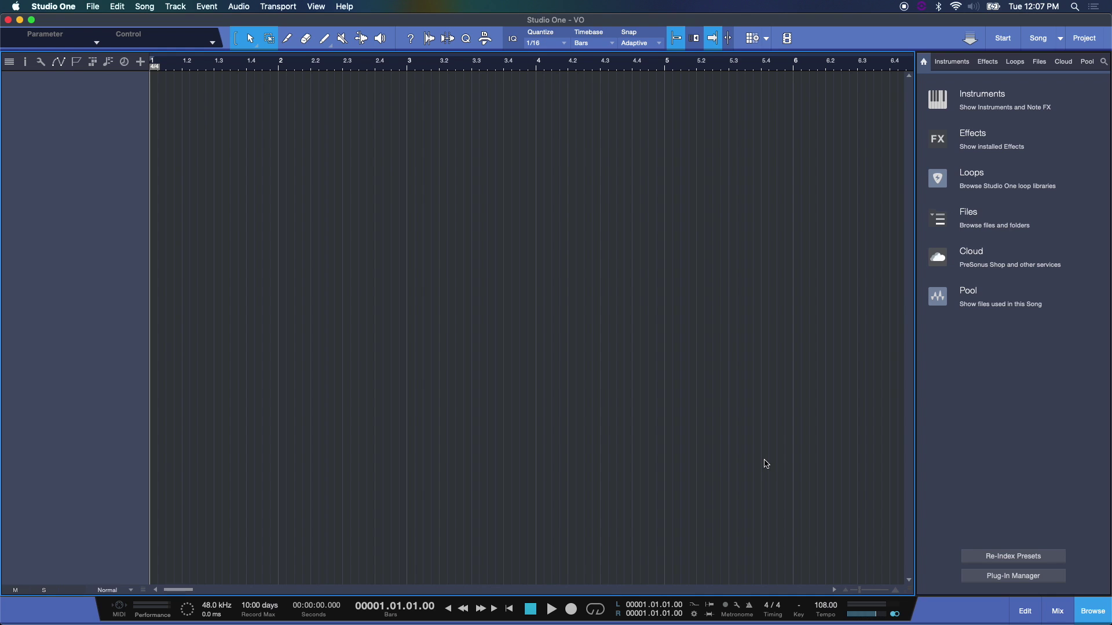
- Close the Browser panel so only the empty arrangement shows
{"action": "left_click", "coordinate": [1096, 615]}
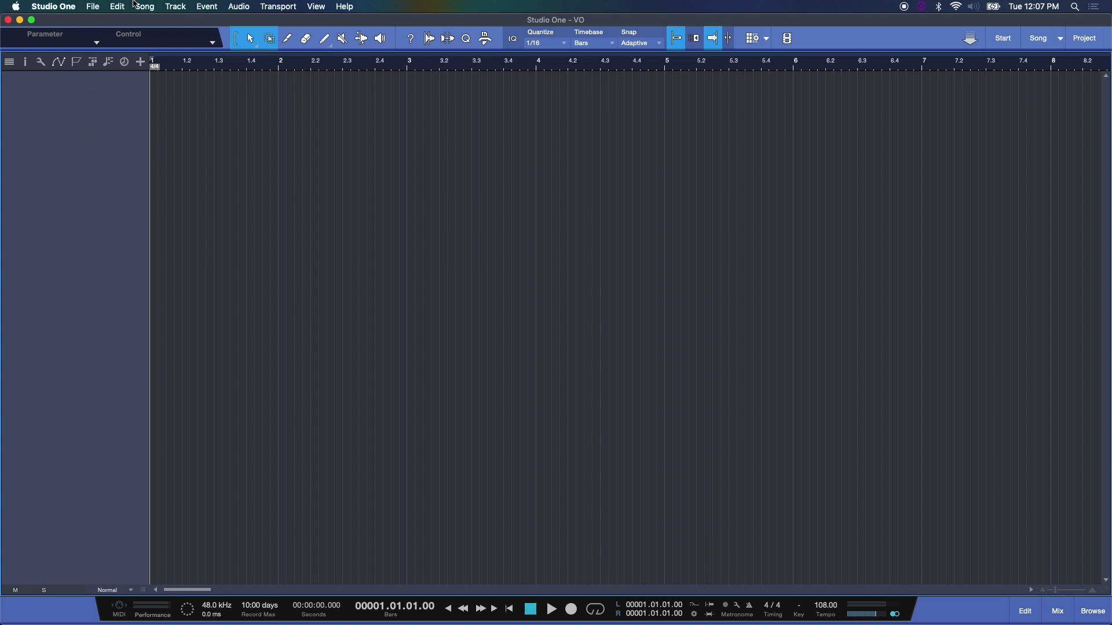
- Start a new Audio track in Add Tracks and give it a blue colour
{"action": "left_click", "coordinate": [177, 5]}
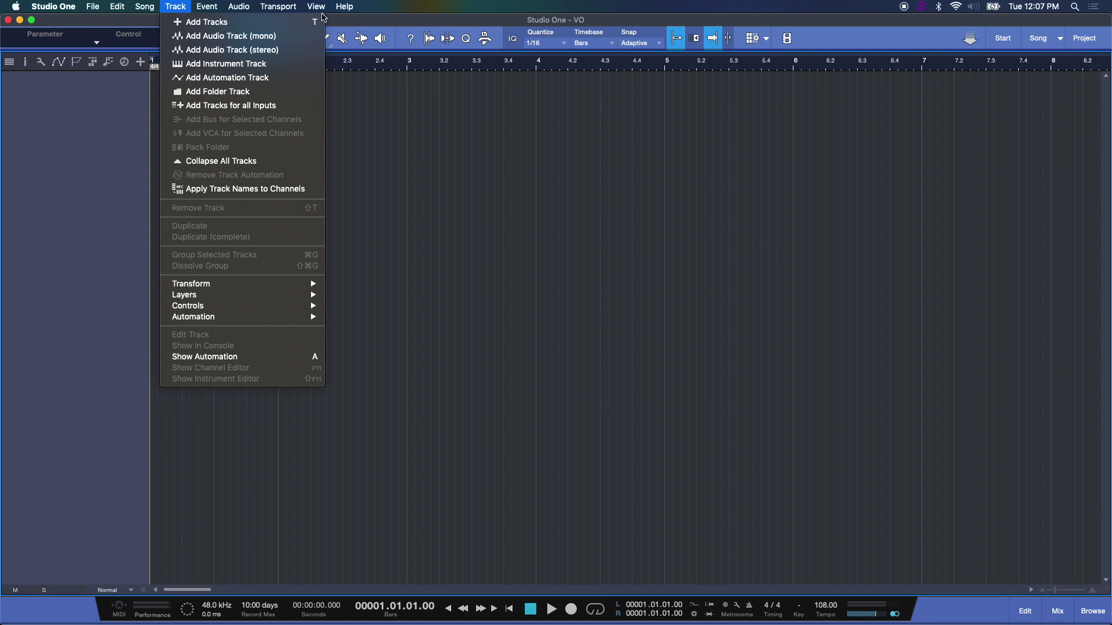
{"action": "left_click", "coordinate": [361, 16]}
{"action": "key", "text": "t"}
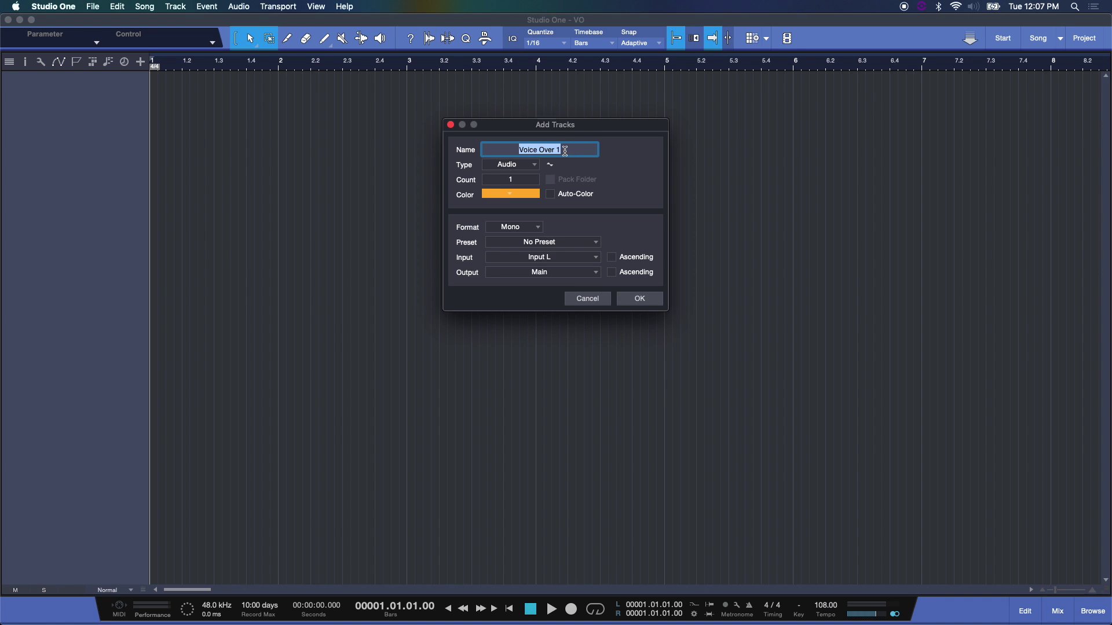
{"action": "left_click", "coordinate": [533, 165]}
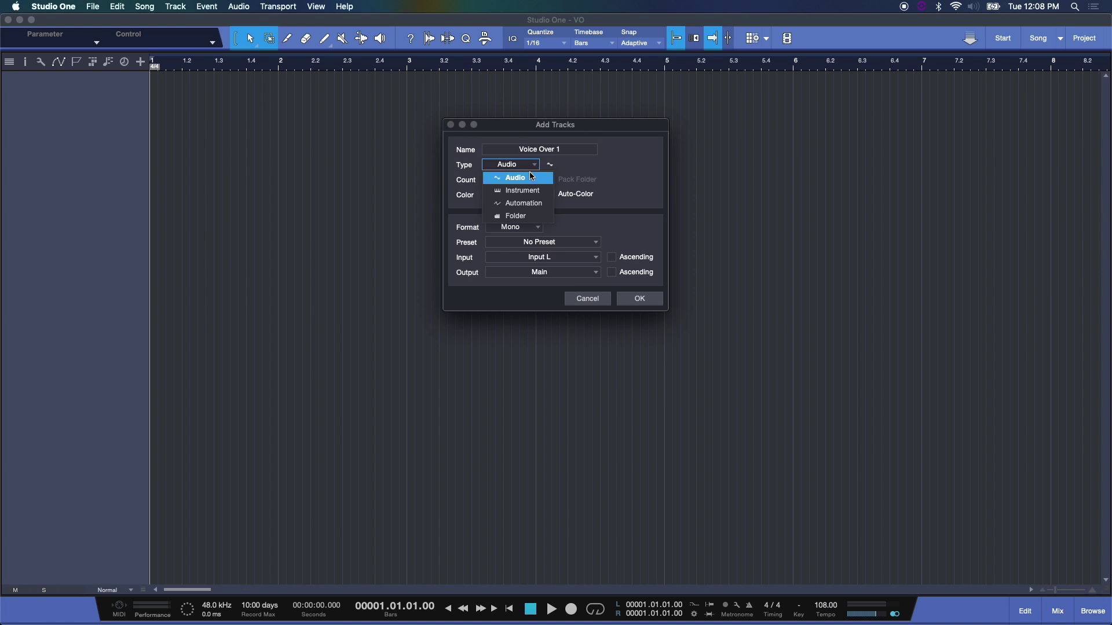
{"action": "left_click", "coordinate": [613, 171]}
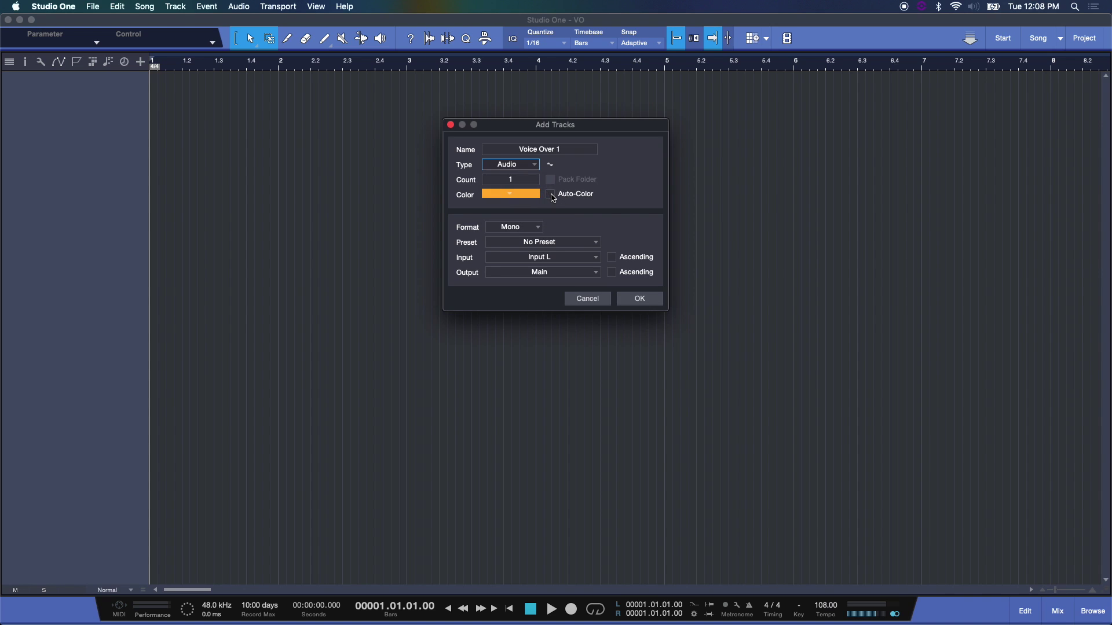
{"action": "left_click", "coordinate": [550, 194]}
{"action": "left_click", "coordinate": [551, 195]}
{"action": "left_click", "coordinate": [534, 194]}
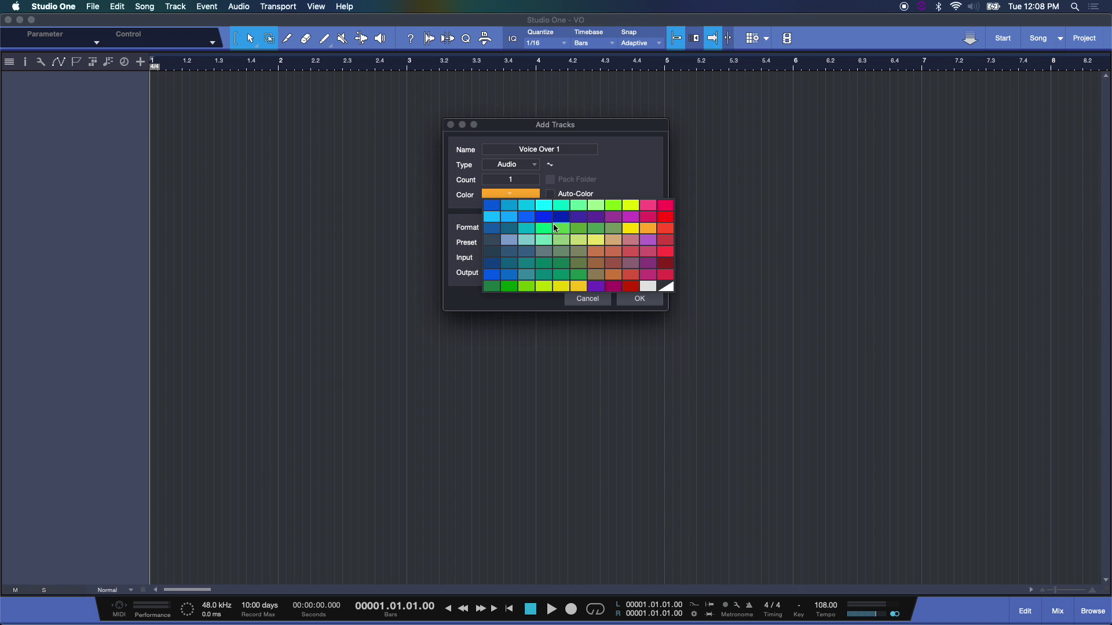
{"action": "left_click", "coordinate": [546, 217]}
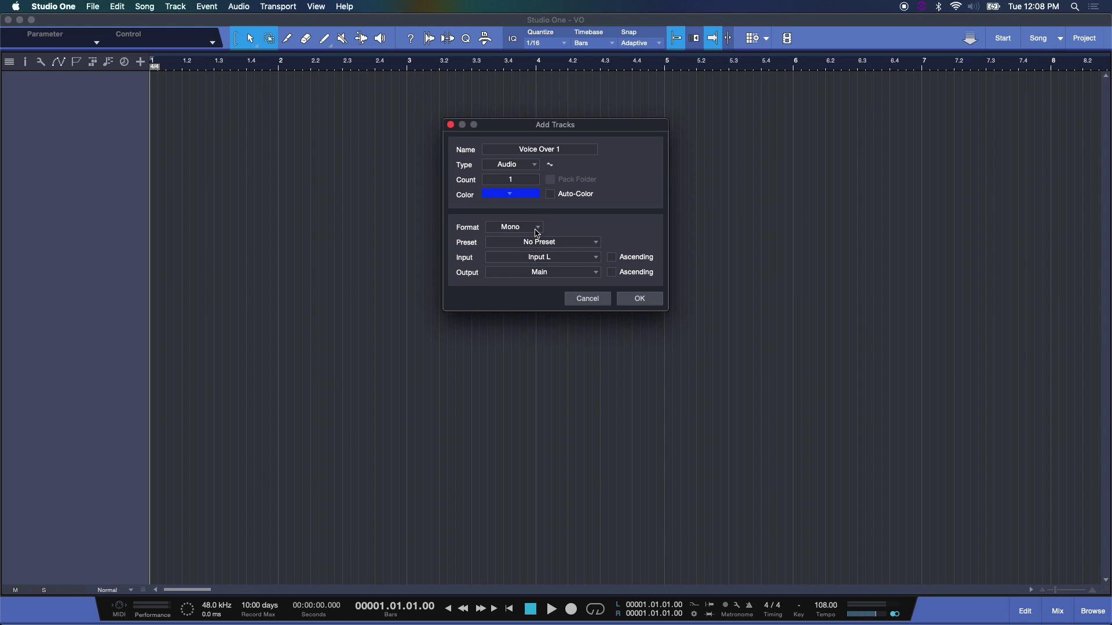
- Keep the new track in Mono format with No Preset
{"action": "left_click", "coordinate": [537, 233]}
{"action": "left_click", "coordinate": [550, 223]}
{"action": "left_click", "coordinate": [546, 245]}
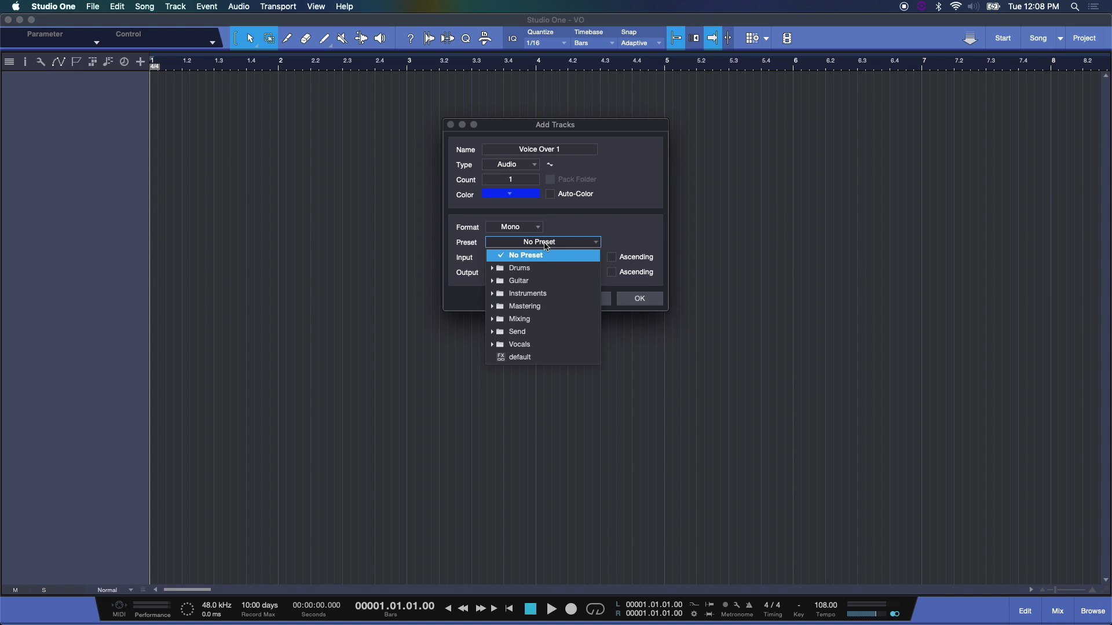
{"action": "left_click", "coordinate": [513, 281]}
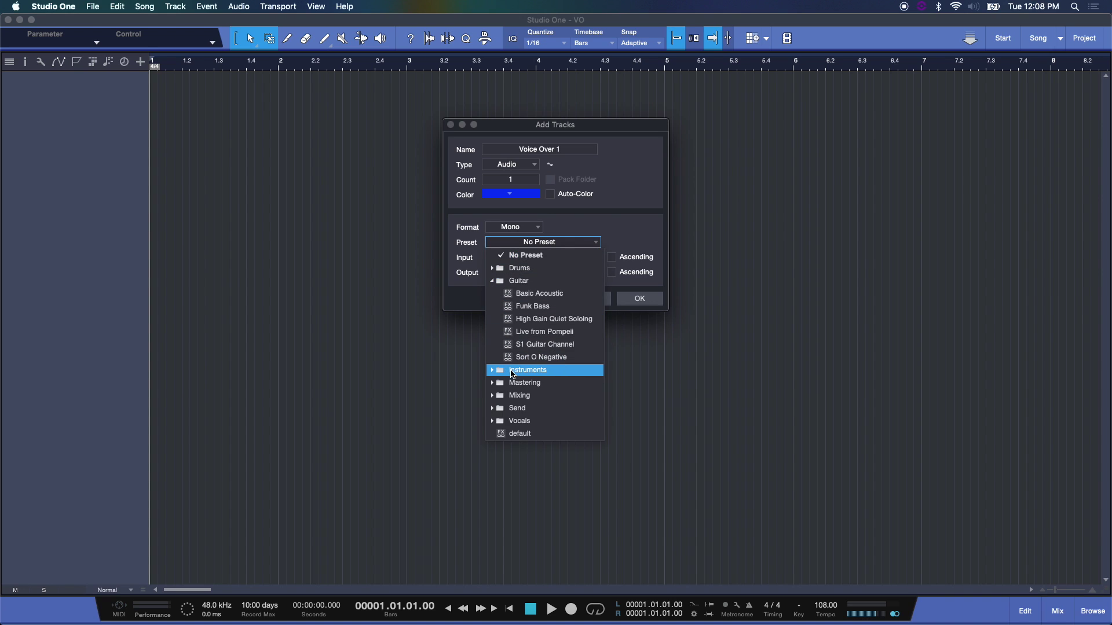
{"action": "left_click", "coordinate": [513, 371]}
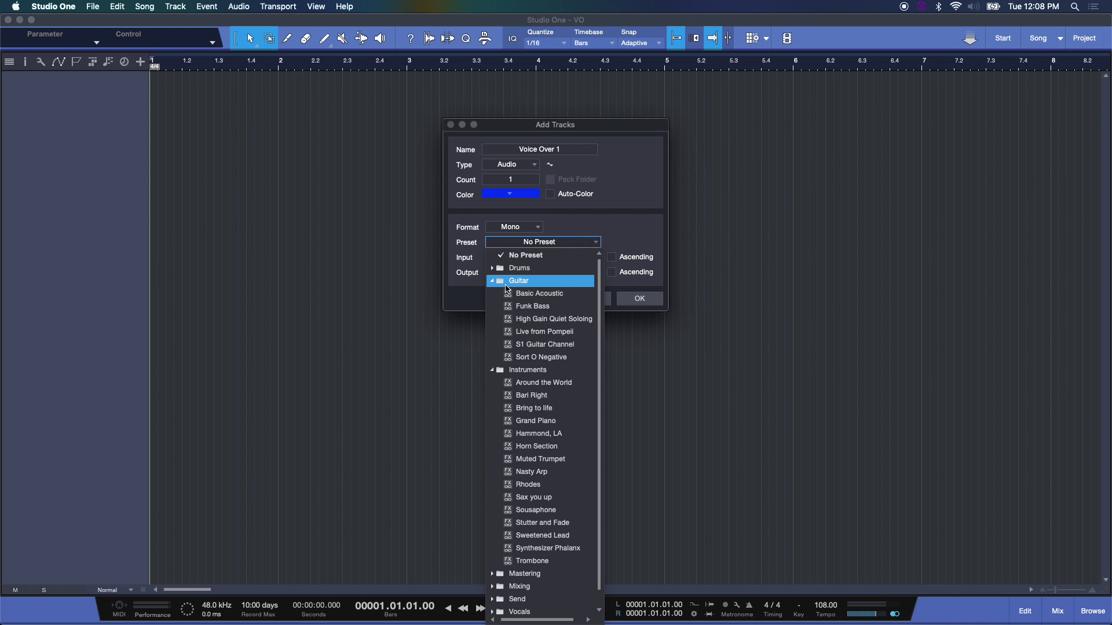
{"action": "left_click", "coordinate": [526, 256]}
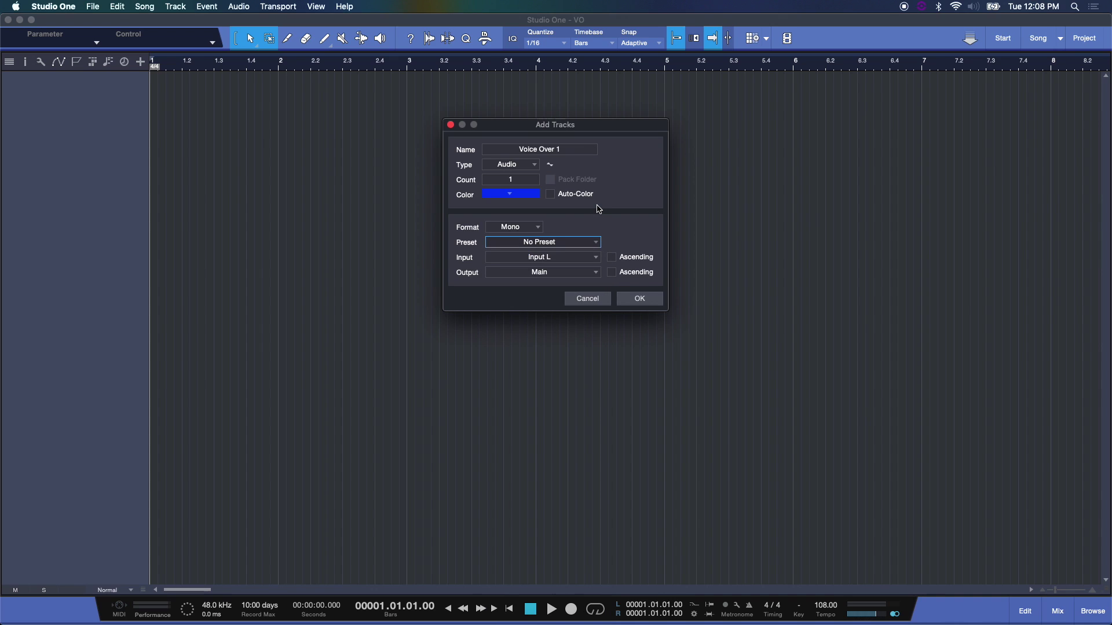
- Create Voice Over 1, make its track taller, and show an enlarged Console below
{"action": "left_click", "coordinate": [640, 299]}
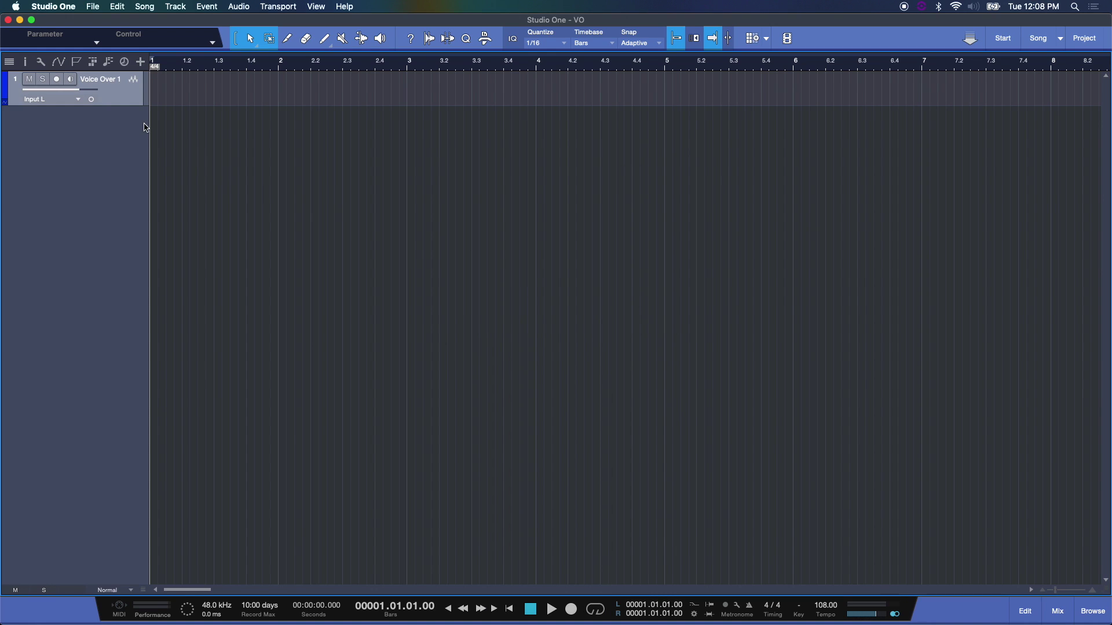
{"action": "left_click_drag", "start_coordinate": [123, 106], "coordinate": [130, 228]}
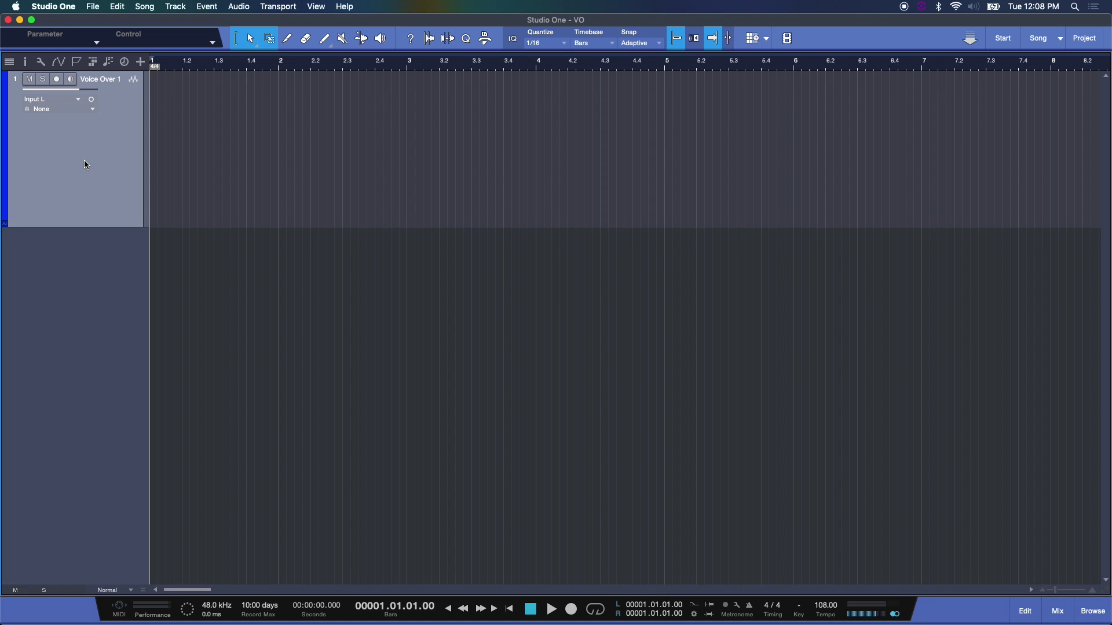
{"action": "key", "text": "F3"}
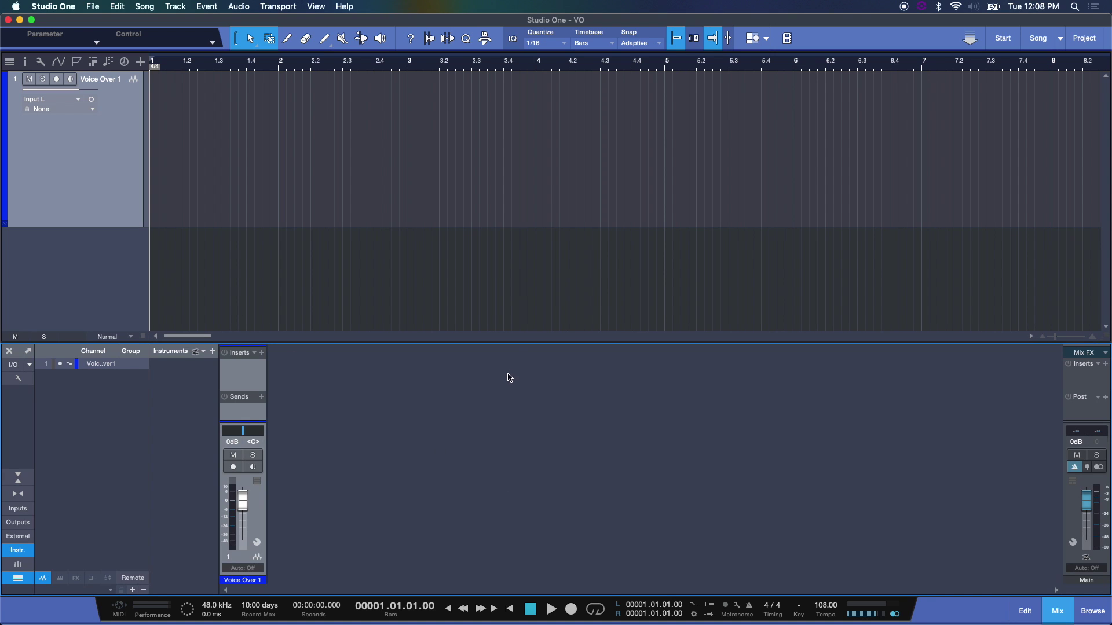
{"action": "left_click_drag", "start_coordinate": [505, 342], "coordinate": [507, 249]}
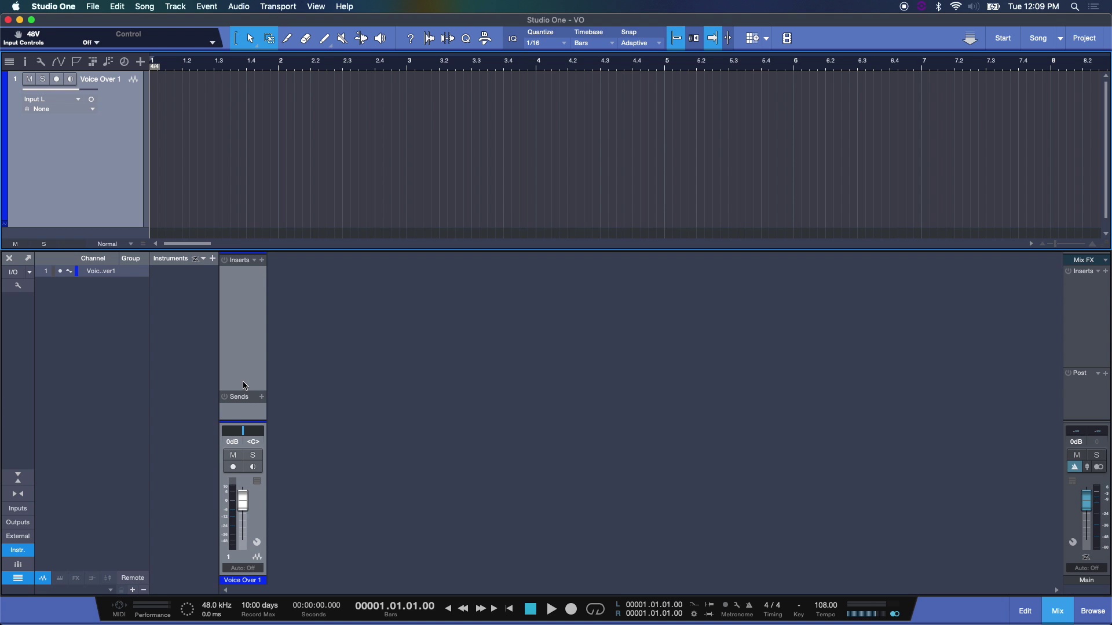
- Enlarge the sends area and enable Audio device controls and Input controls on channel strips
{"action": "left_click_drag", "start_coordinate": [255, 392], "coordinate": [253, 346]}
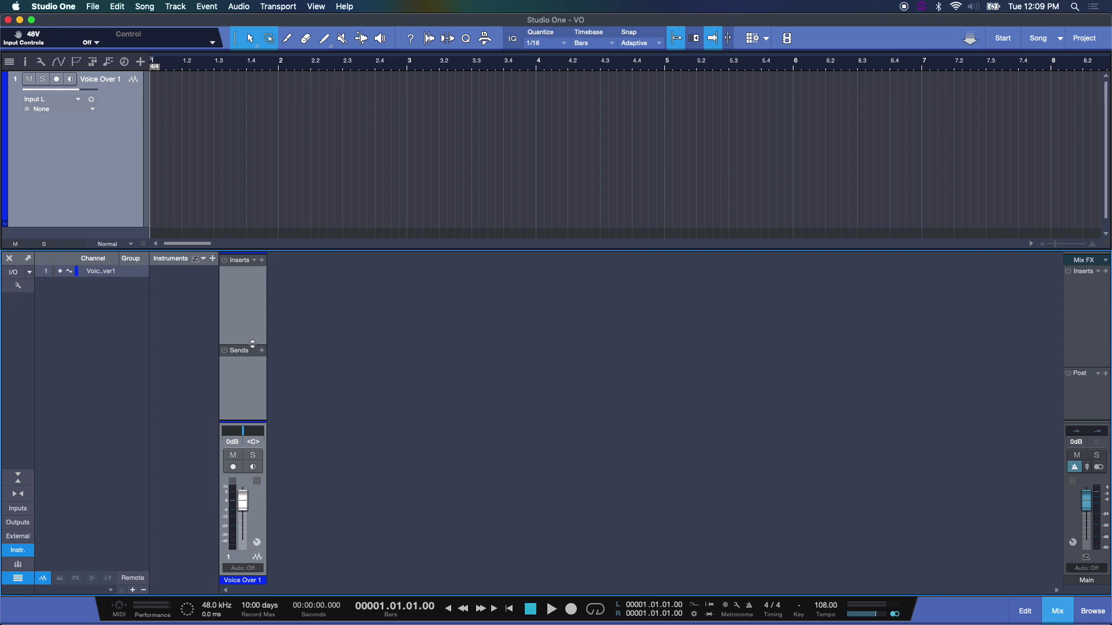
{"action": "left_click", "coordinate": [18, 288]}
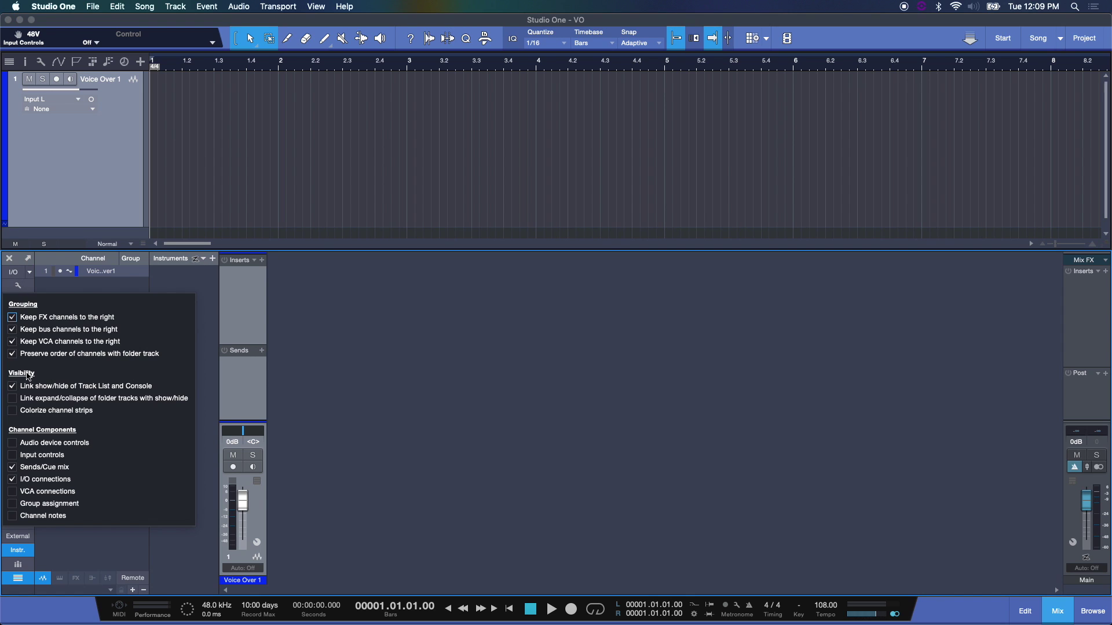
{"action": "left_click", "coordinate": [13, 444]}
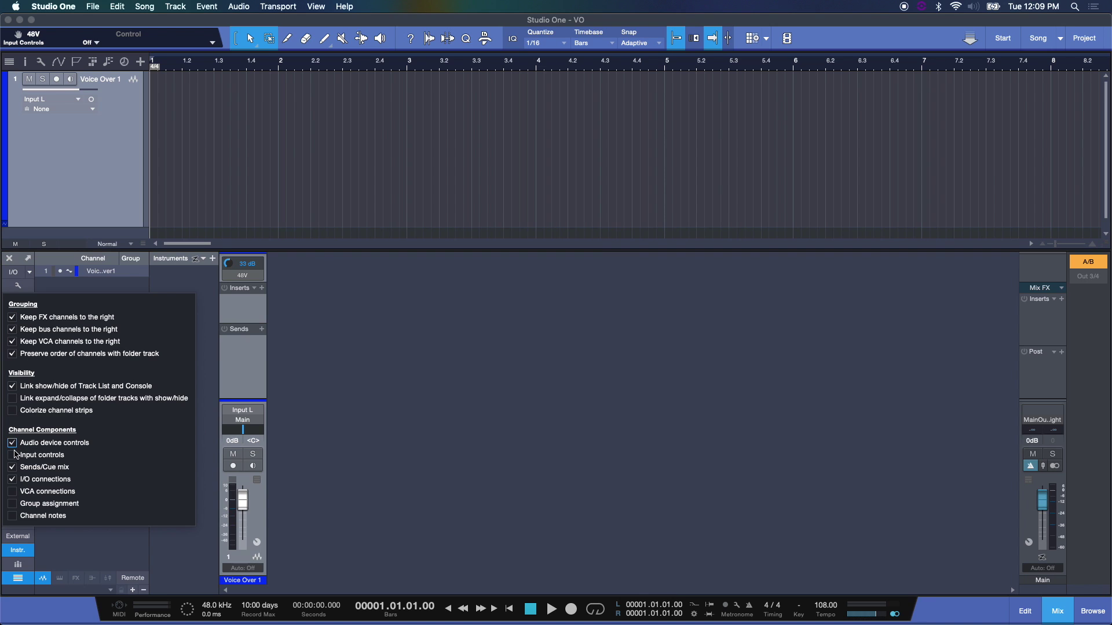
{"action": "left_click", "coordinate": [12, 456]}
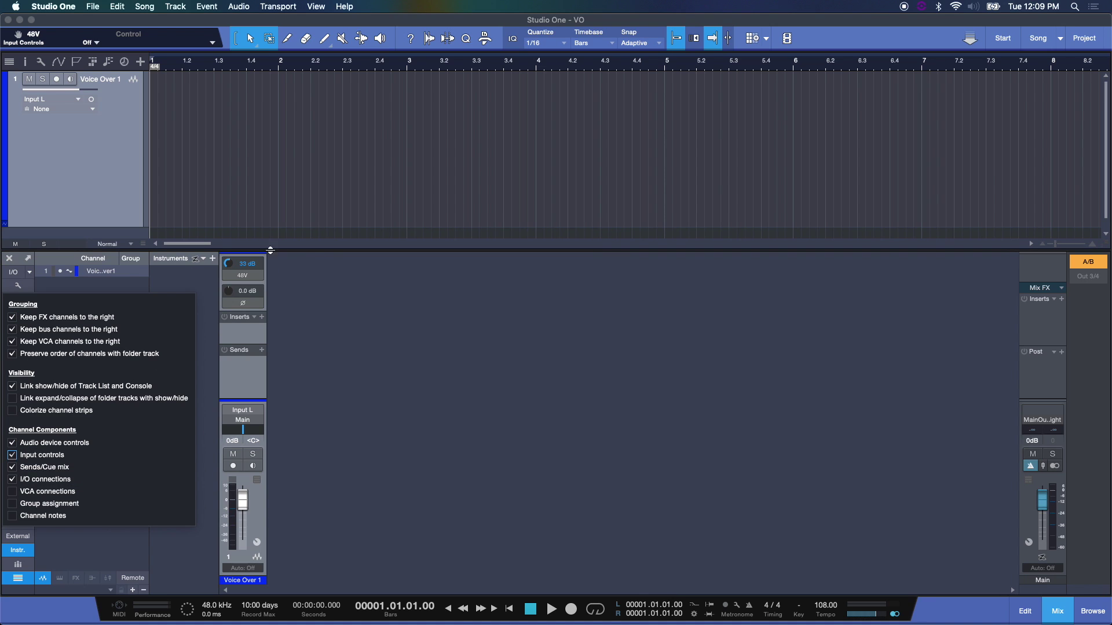
{"action": "left_click", "coordinate": [264, 285]}
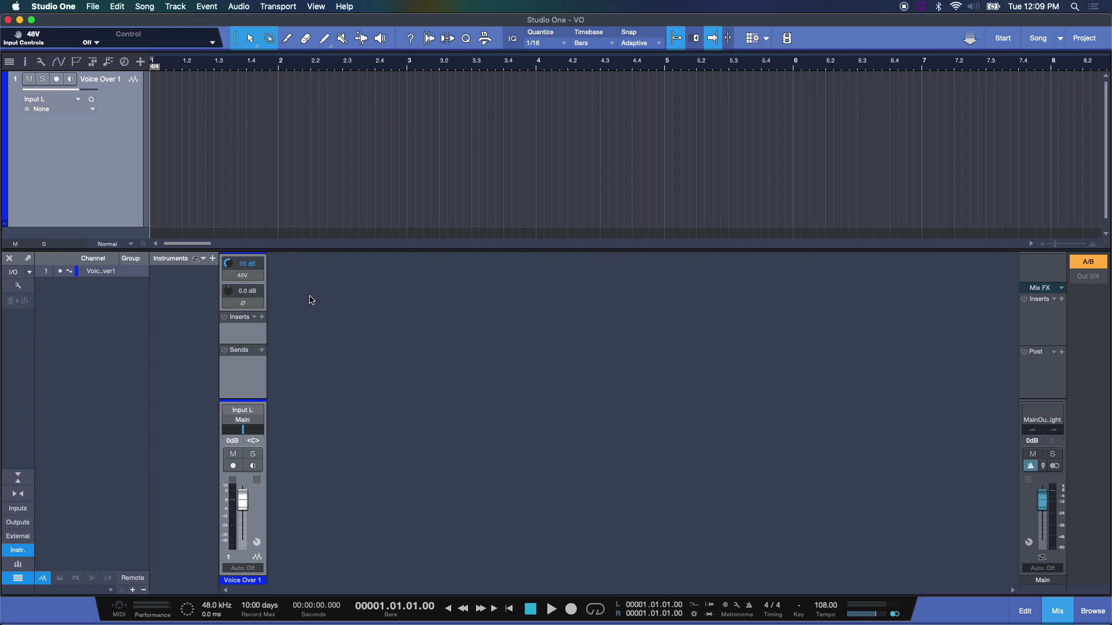
- Enable 48V phantom power, arm and monitor Voice Over 1, and set preamp gain to 39 dB
{"action": "left_click", "coordinate": [259, 280]}
{"action": "left_click", "coordinate": [59, 81]}
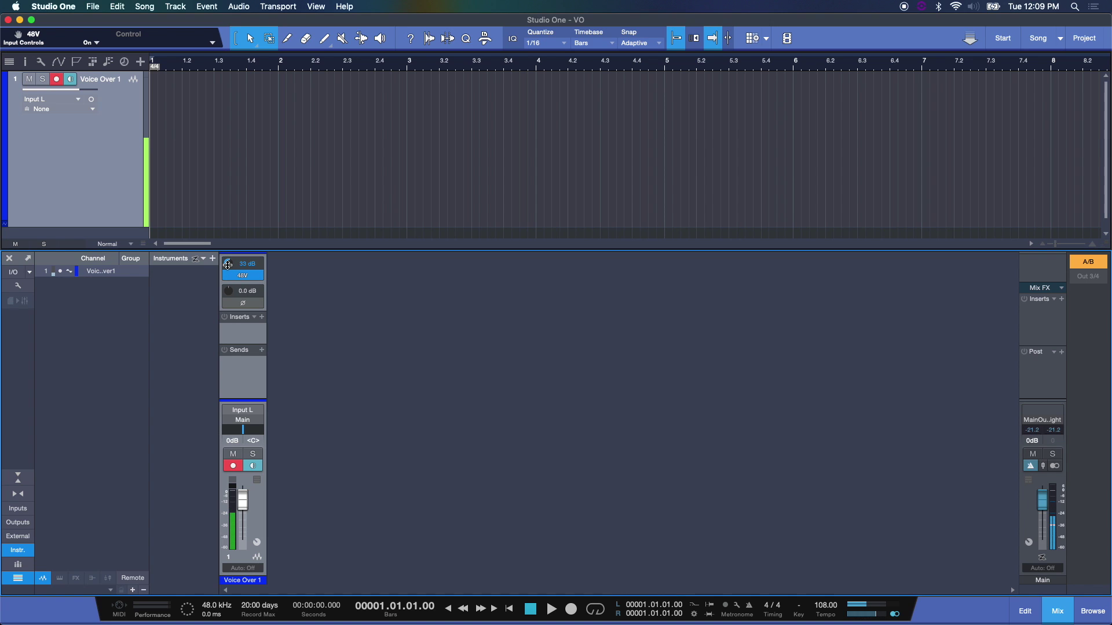
{"action": "left_click_drag", "start_coordinate": [228, 266], "coordinate": [239, 211]}
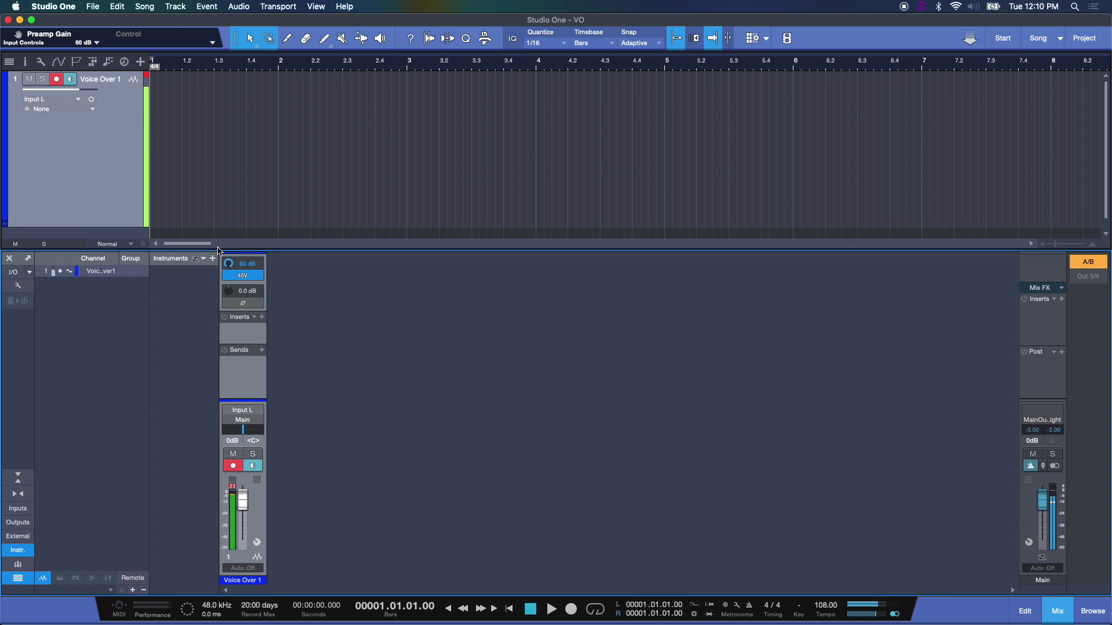
{"action": "left_click_drag", "start_coordinate": [229, 263], "coordinate": [219, 409]}
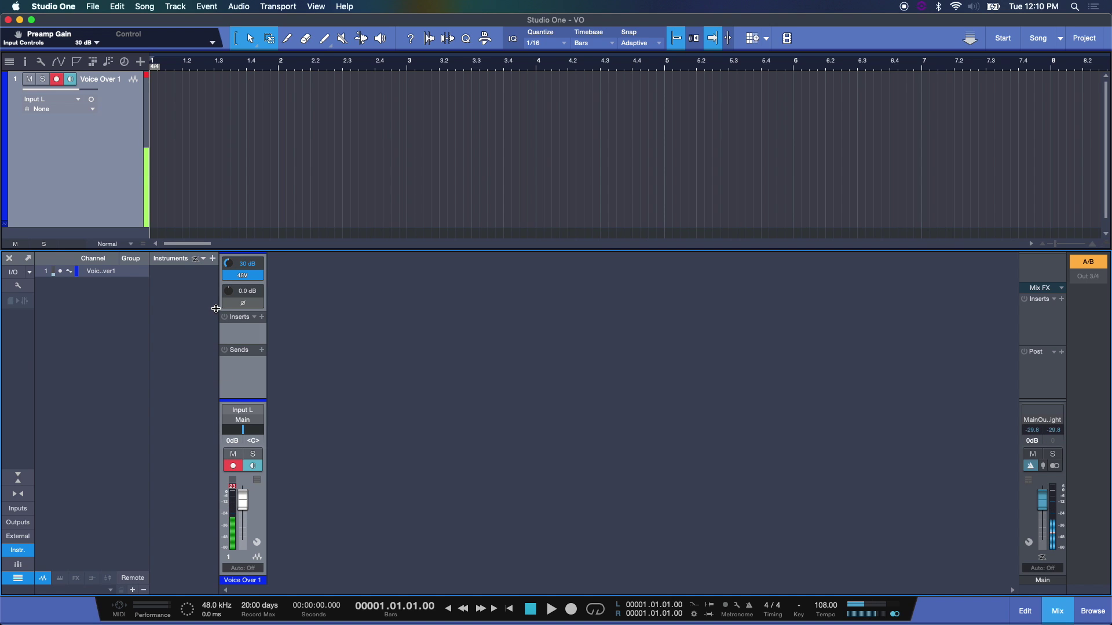
{"action": "left_click_drag", "start_coordinate": [216, 319], "coordinate": [218, 293]}
- Show the Inputs channels, reset clip warnings on Input L+R and Input L, keeping Voice Over 1 on Input L
{"action": "left_click", "coordinate": [18, 509]}
{"action": "left_click", "coordinate": [248, 430]}
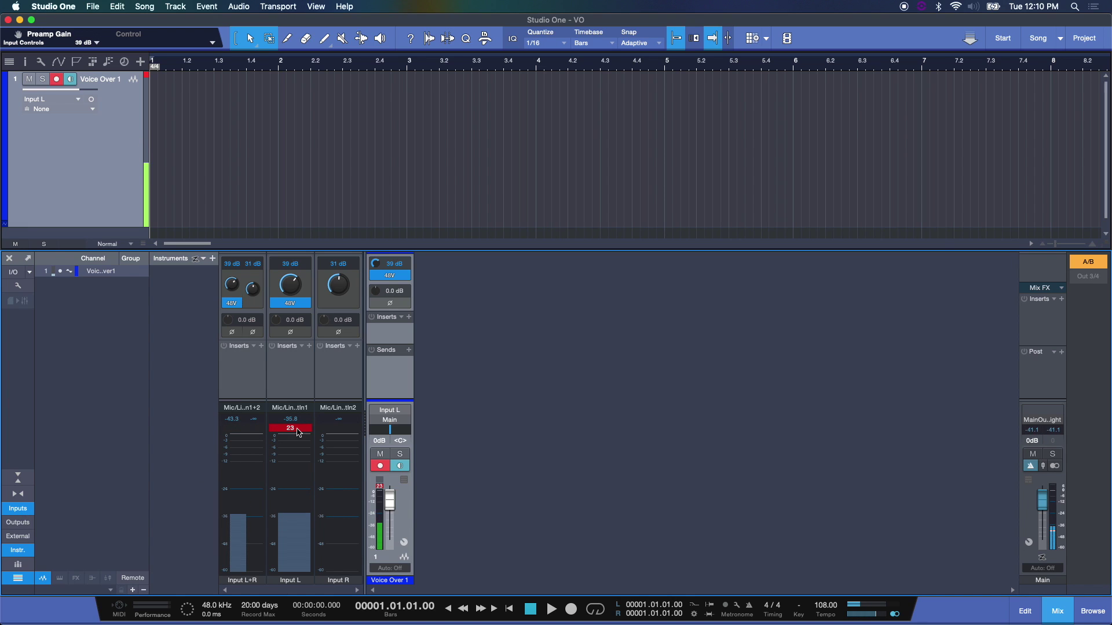
{"action": "left_click", "coordinate": [298, 428]}
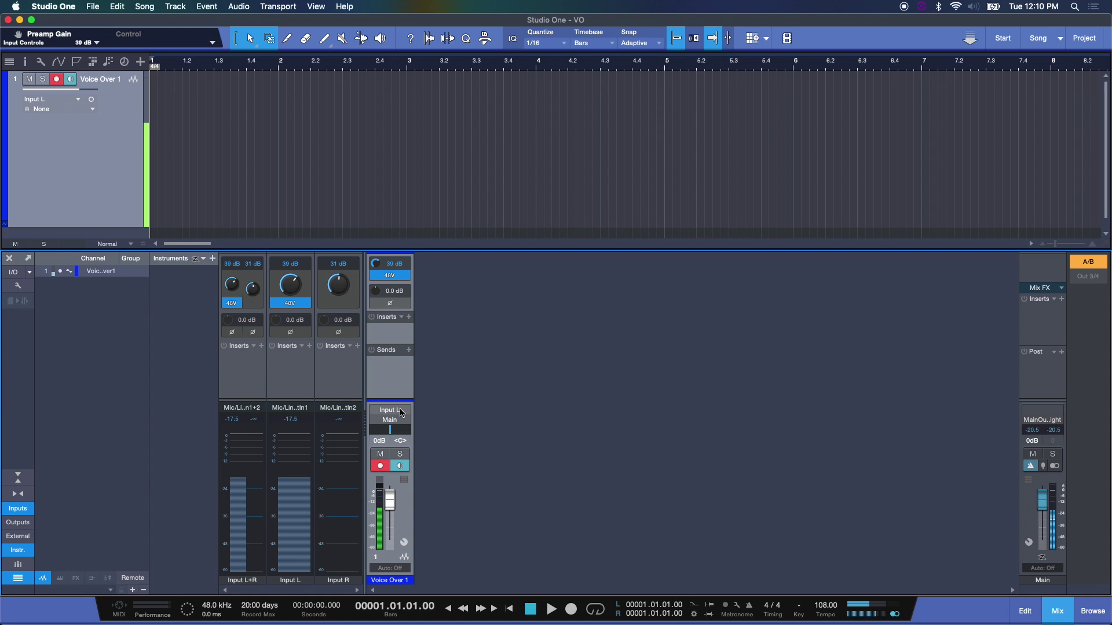
{"action": "left_click", "coordinate": [402, 413]}
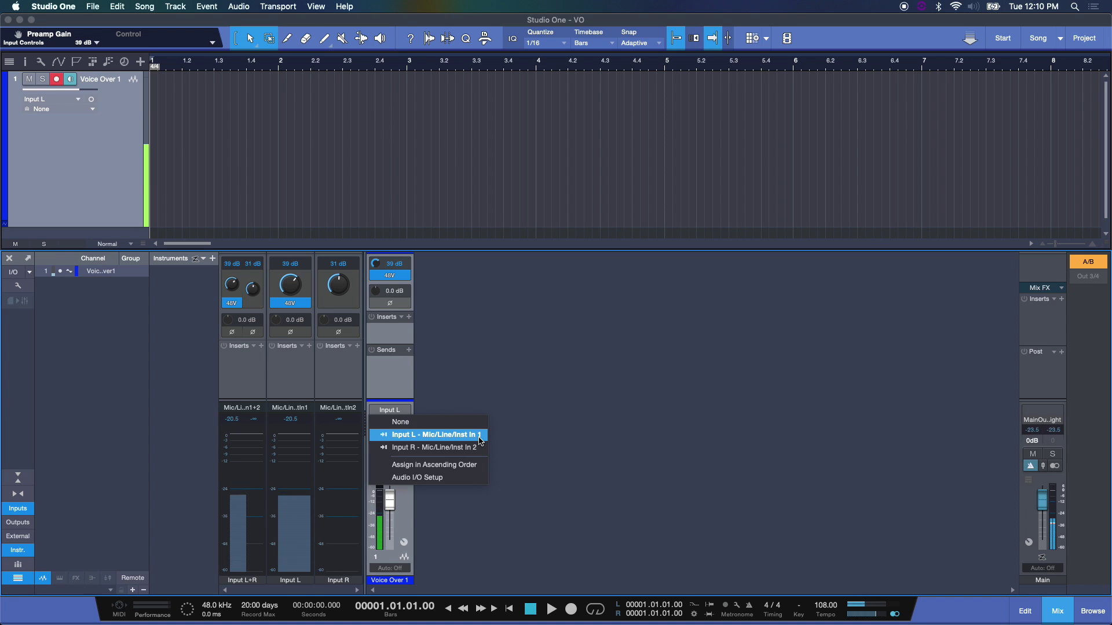
{"action": "left_click", "coordinate": [488, 393]}
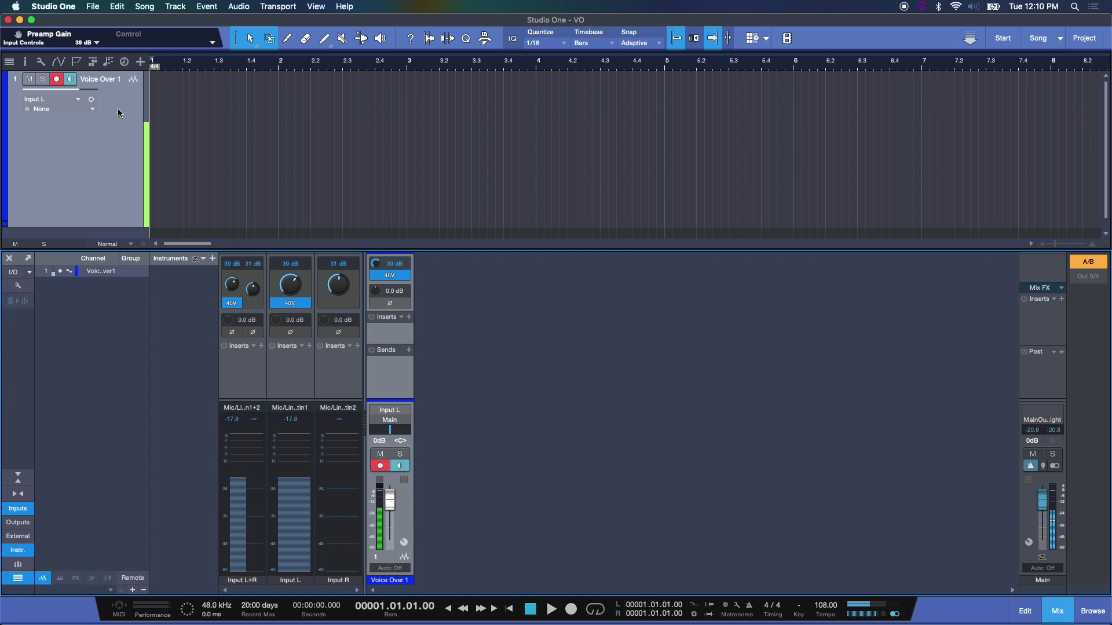
- Record a voice take on Voice Over 1, then lower its preamp gain to 26 dB
{"action": "left_click", "coordinate": [571, 611]}
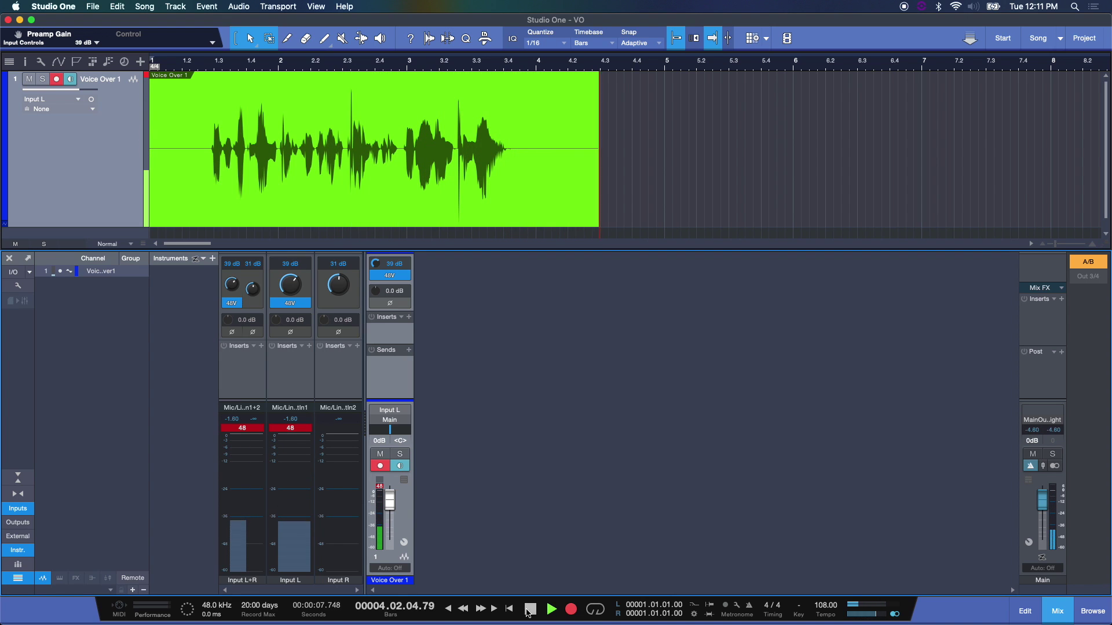
{"action": "left_click", "coordinate": [530, 609]}
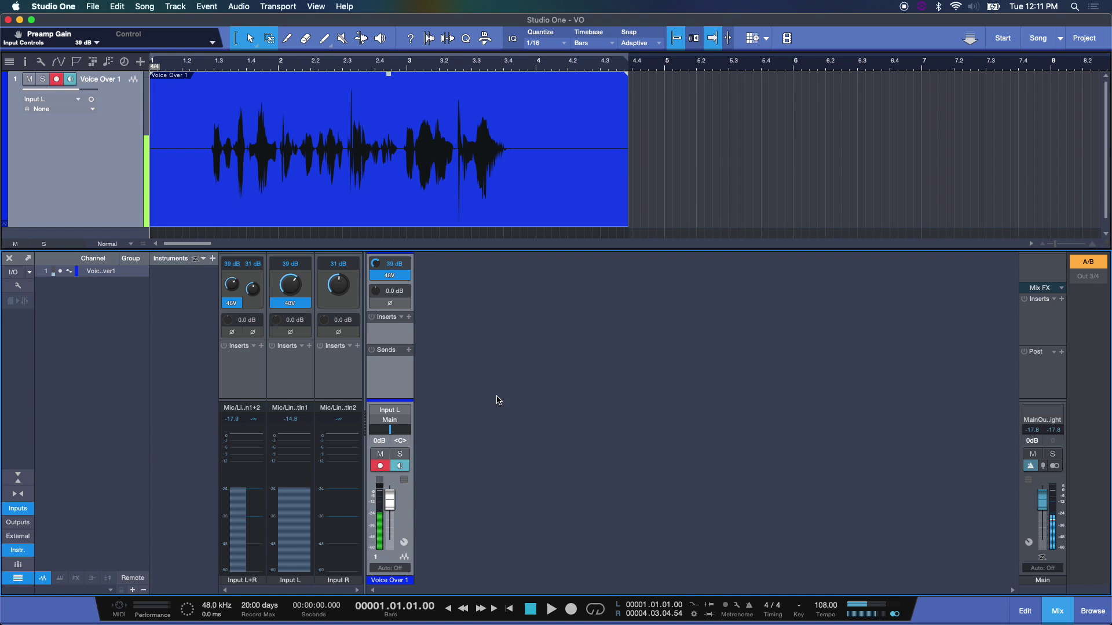
{"action": "scroll", "coordinate": [376, 264], "scroll_direction": "down", "scroll_amount": 1}
{"action": "left_click_drag", "start_coordinate": [376, 265], "coordinate": [374, 287]}
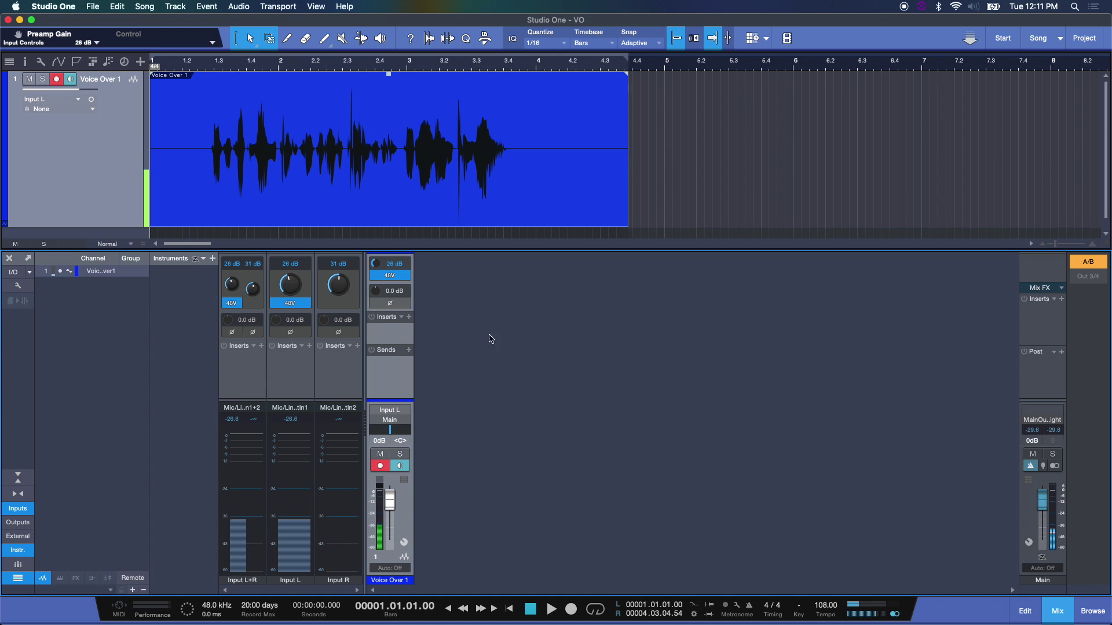
- Close the mixer, add a second Voice Over 1 audio track, and make it taller
{"action": "left_click", "coordinate": [1057, 611]}
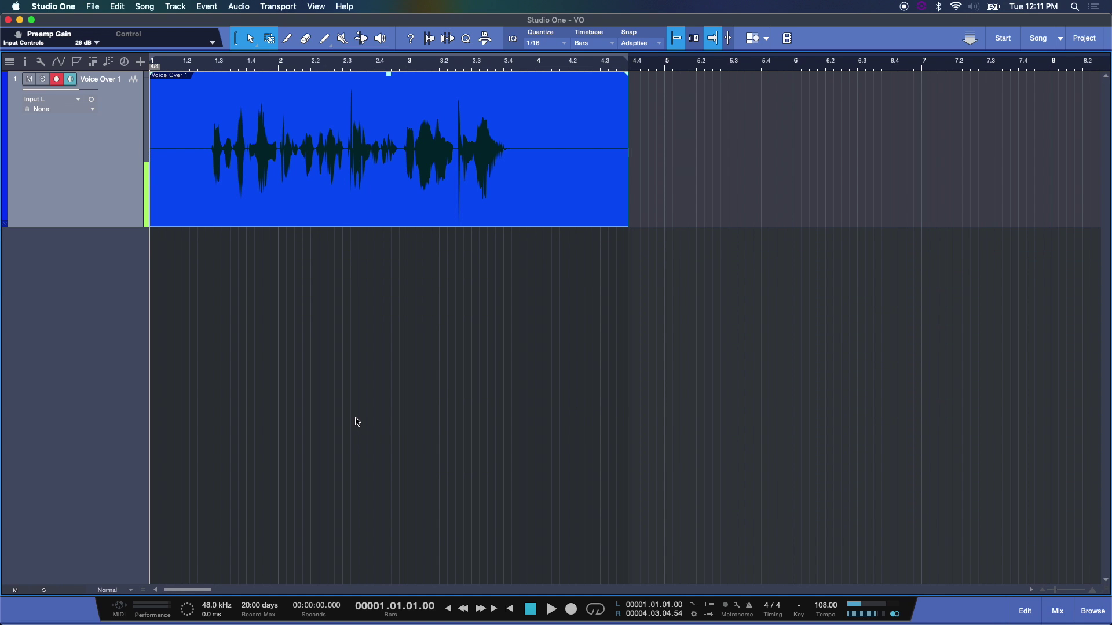
{"action": "key", "text": "t"}
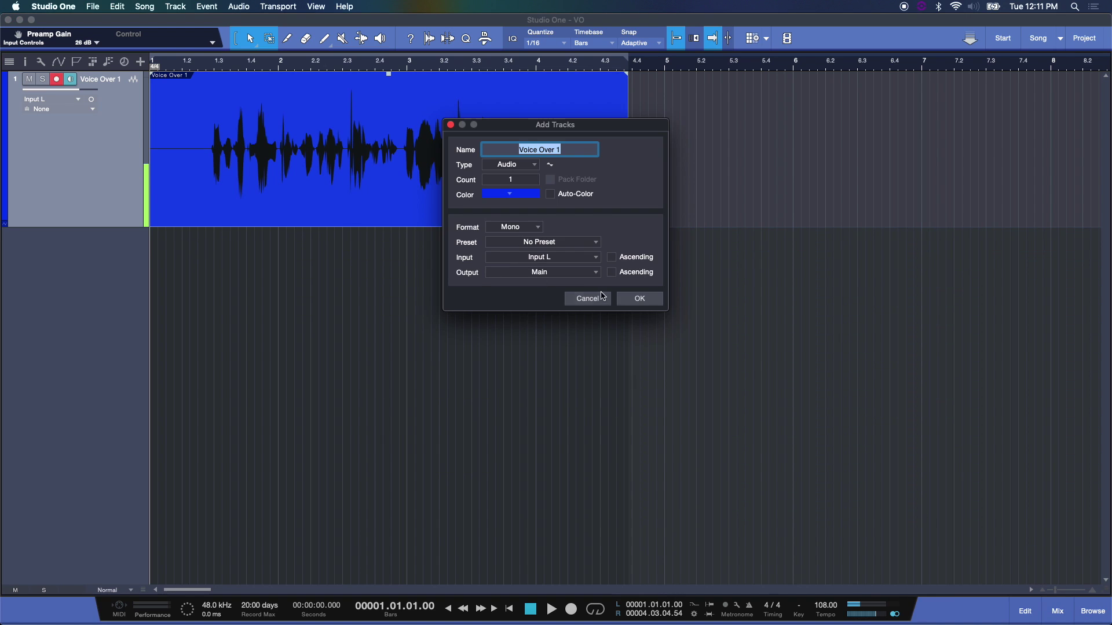
{"action": "left_click", "coordinate": [640, 298]}
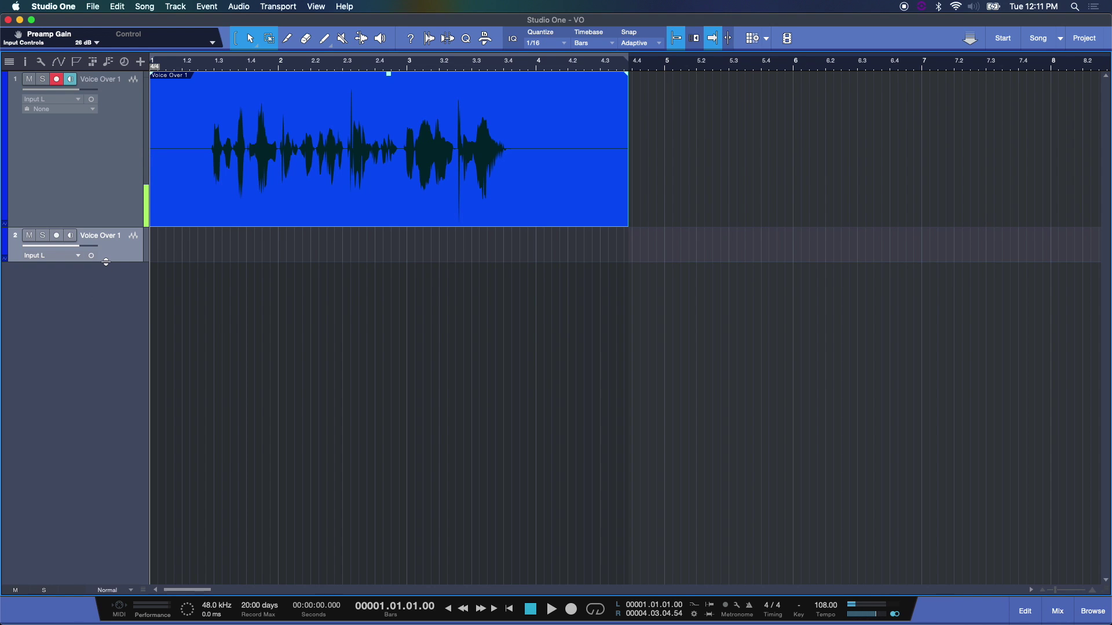
{"action": "left_click_drag", "start_coordinate": [105, 263], "coordinate": [106, 351]}
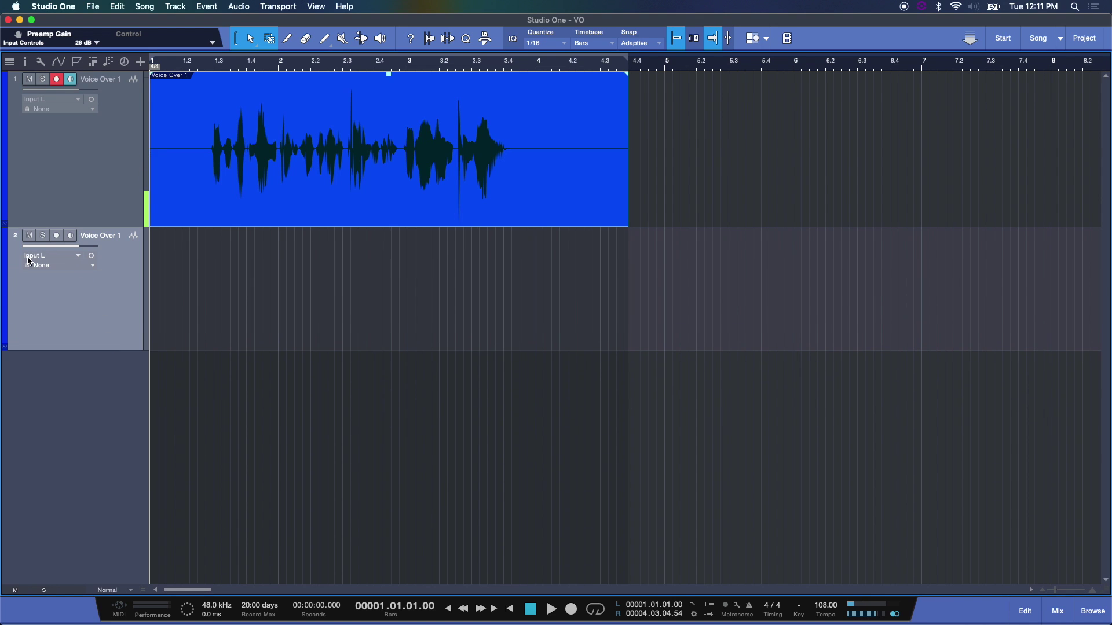
- Set track 2's input to Input R and leave both tracks disarmed
{"action": "left_click", "coordinate": [65, 255]}
{"action": "left_click", "coordinate": [82, 293]}
{"action": "left_click", "coordinate": [55, 237]}
{"action": "left_click", "coordinate": [56, 235]}
{"action": "left_click", "coordinate": [56, 79]}
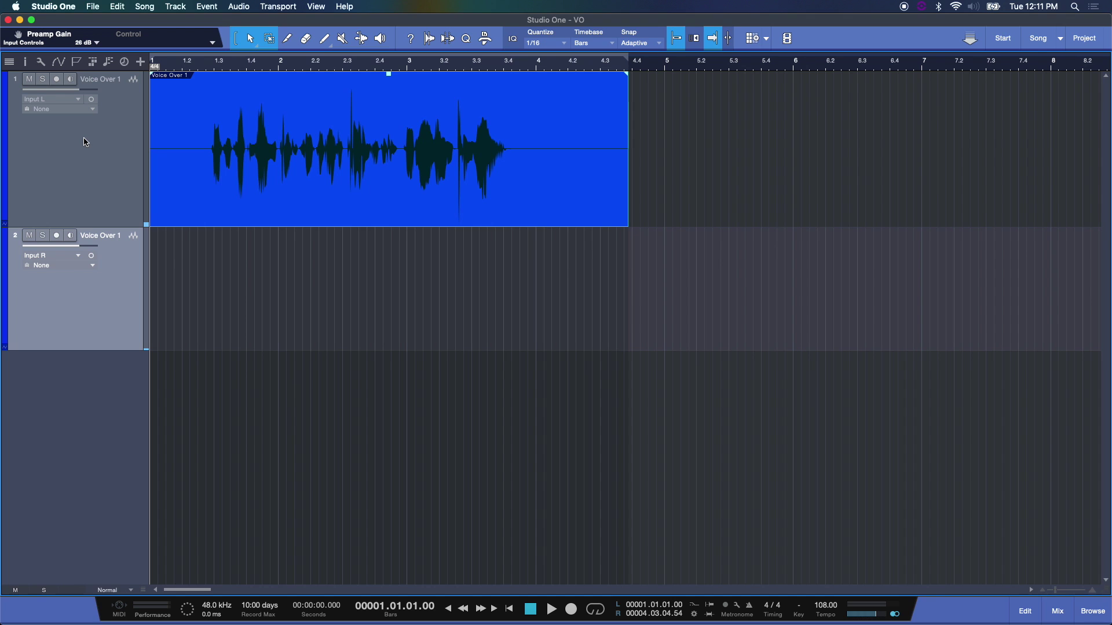
- Reopen the mixer console showing both Voice Over 1 channels
{"action": "left_click", "coordinate": [1058, 611]}
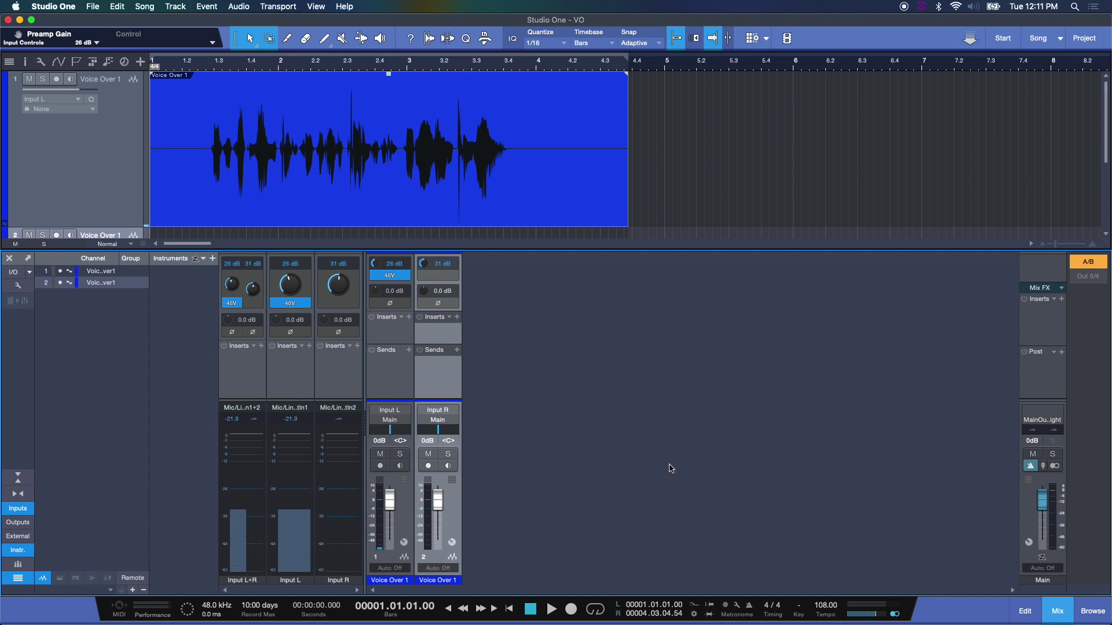